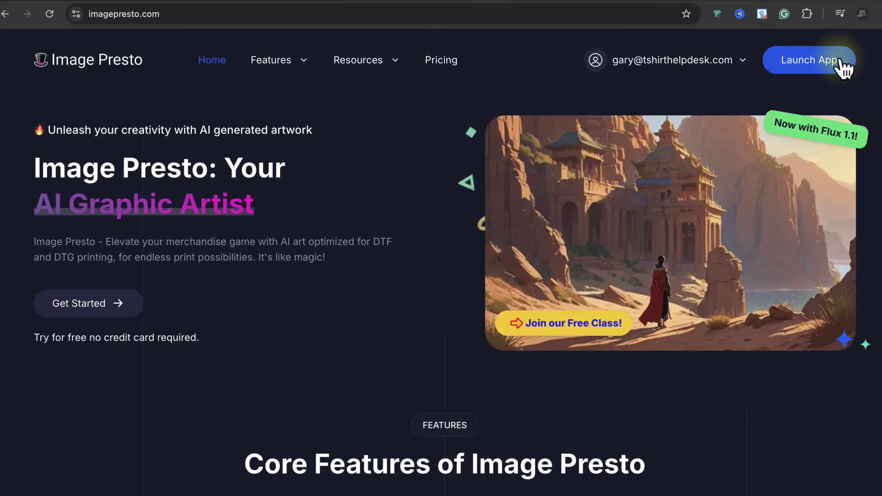
- Launch Image Presto, then scroll the Midjourney guide and select the geometric lion t-shirt prompt
left_click(827, 68)
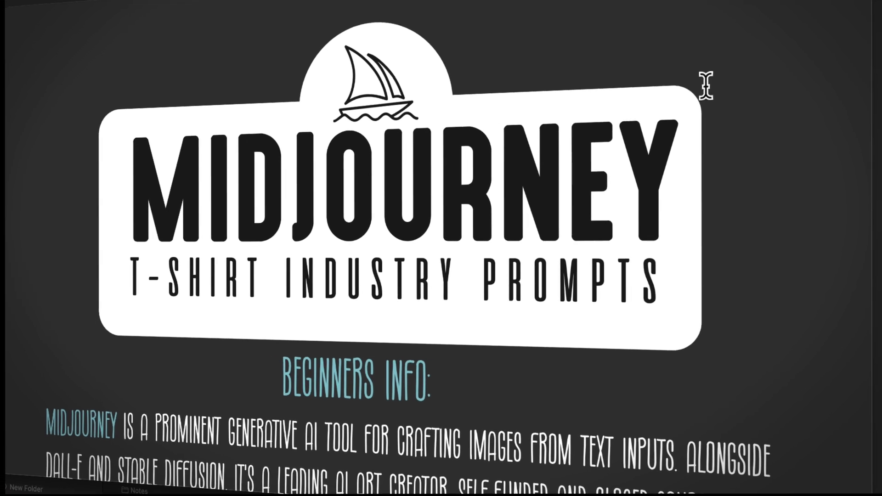
scroll(701, 87, "down", 15)
scroll(441, 248, "down", 20)
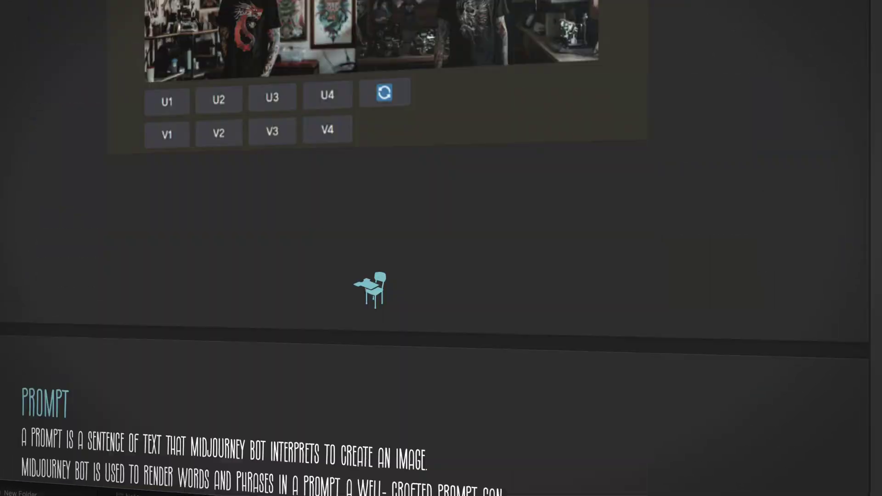
scroll(441, 248, "down", 20)
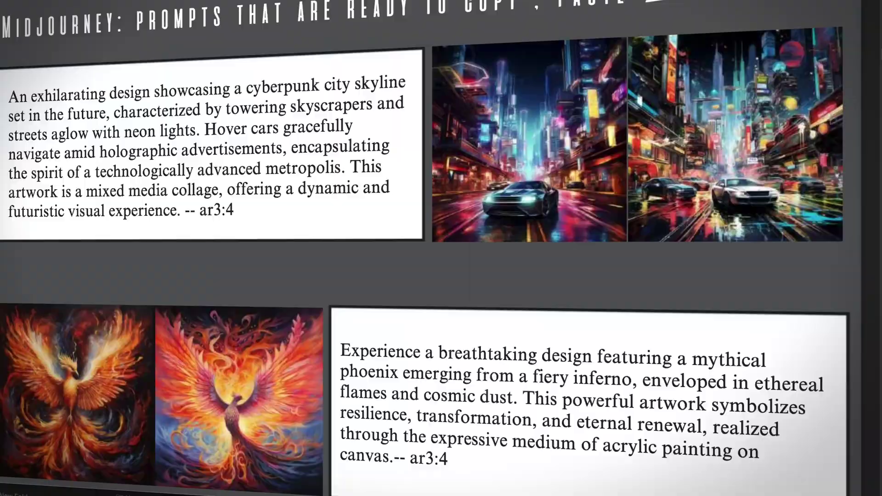
scroll(441, 248, "down", 20)
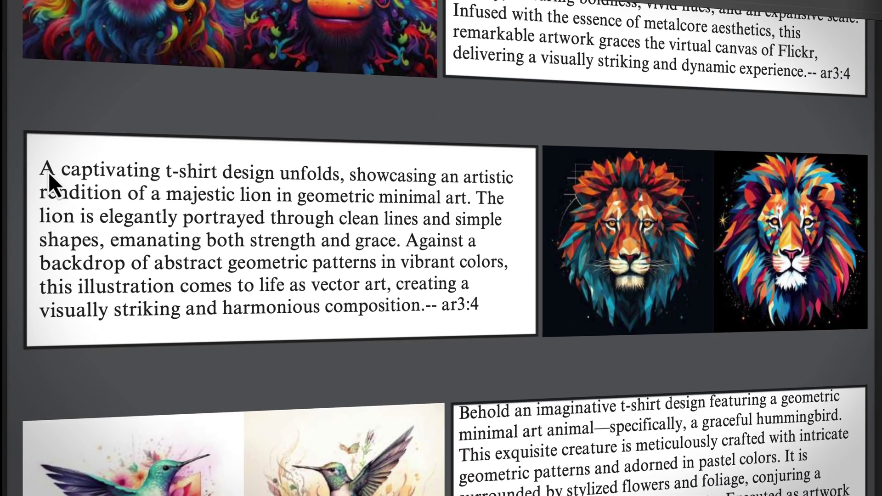
left_click_drag(39, 172, 448, 295)
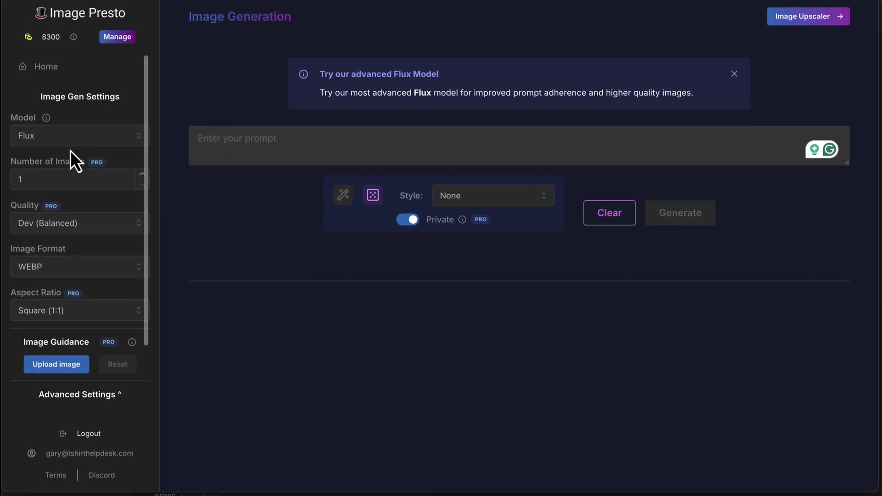
- Keep Flux as the image model and check the Square (1:1) aspect ratio
left_click(135, 137)
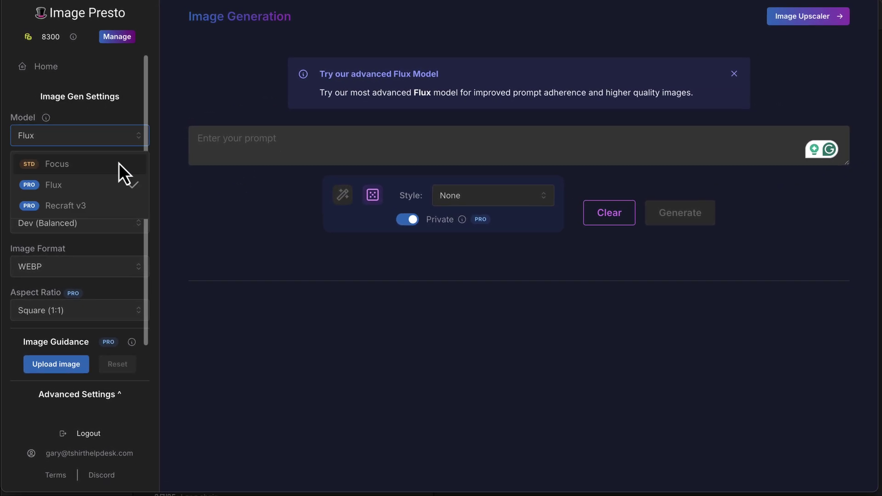
left_click(97, 186)
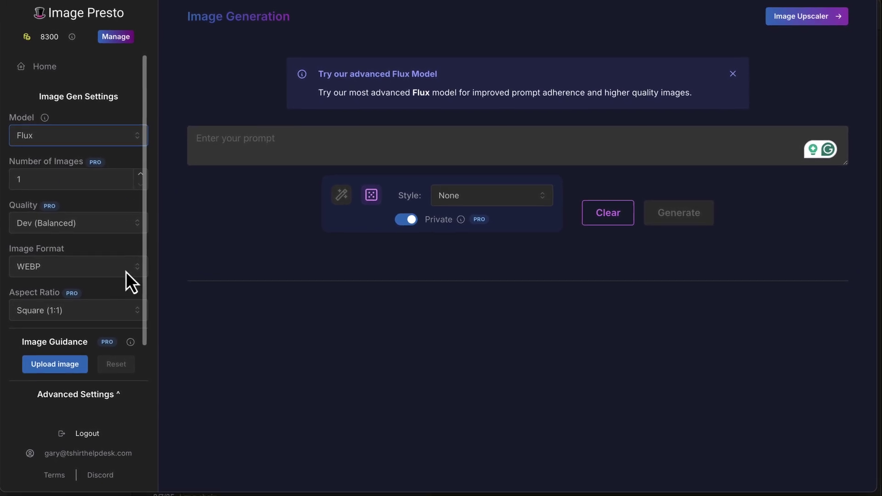
left_click(107, 312)
left_click(107, 315)
left_click(113, 311)
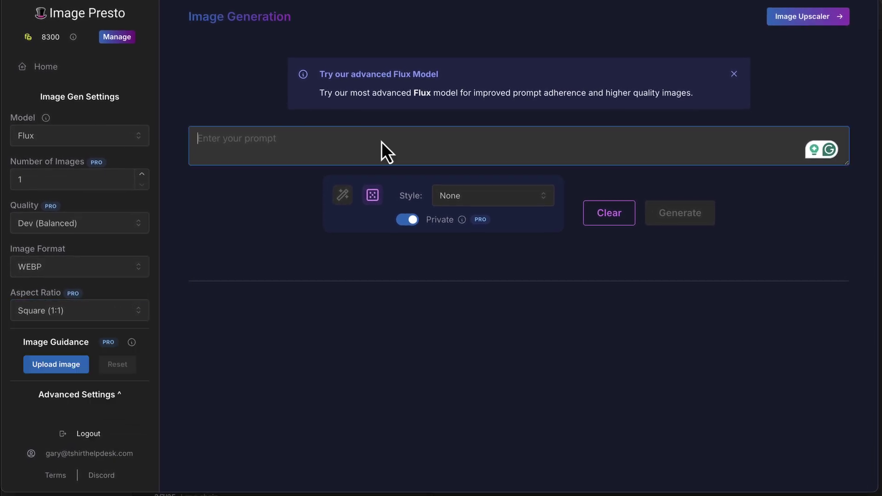
- Paste the lion prompt, append 'On a Black background.' and generate
type("A captivating t-shirt design unfolds, showcasing an artistic rendition of a majestic lion in geometric minimal art. The Lion is elegantly portrayed through clean lines and simple shapes, emanating both strength and grace. Against a backdrop of abstract geometric patterns in vibrant colors, this illustration comes to life as vector art, creating a visually striking and harmonious composition.")
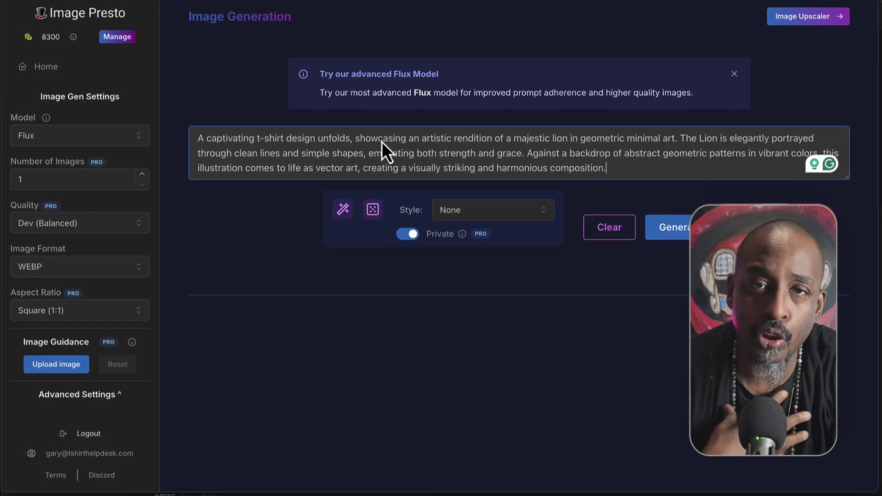
type("On a")
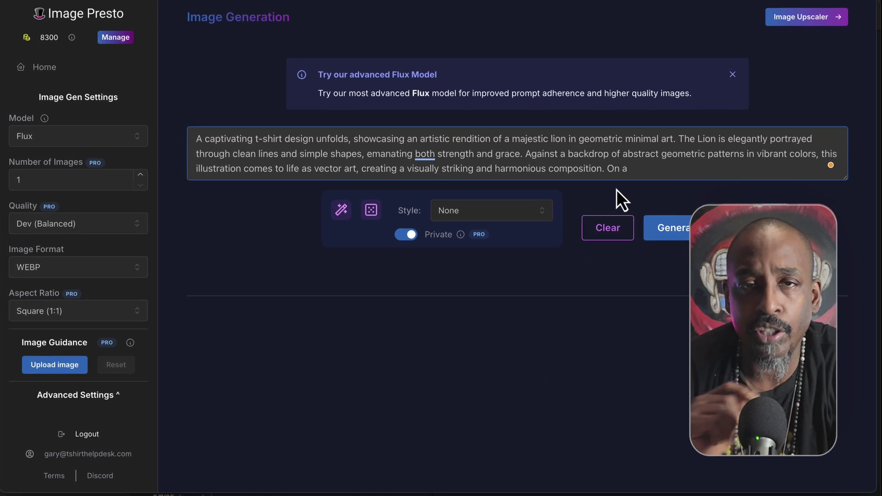
type(" Black backgr")
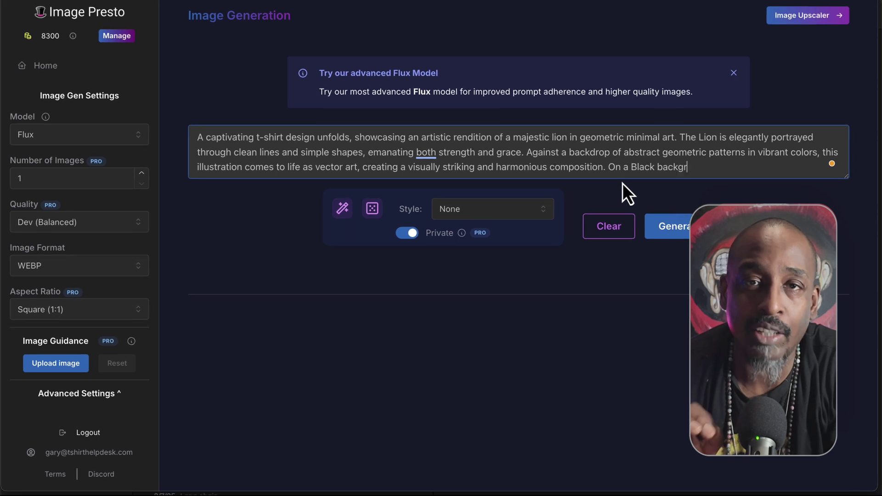
type("ound.")
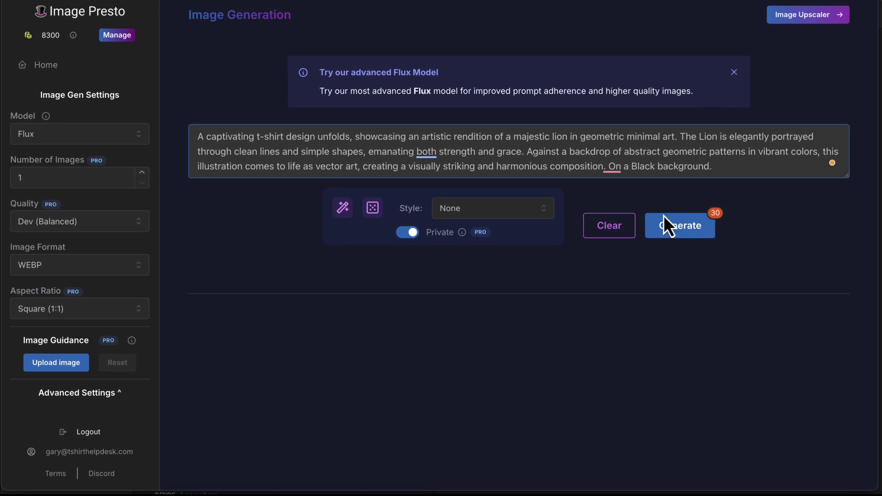
left_click(688, 228)
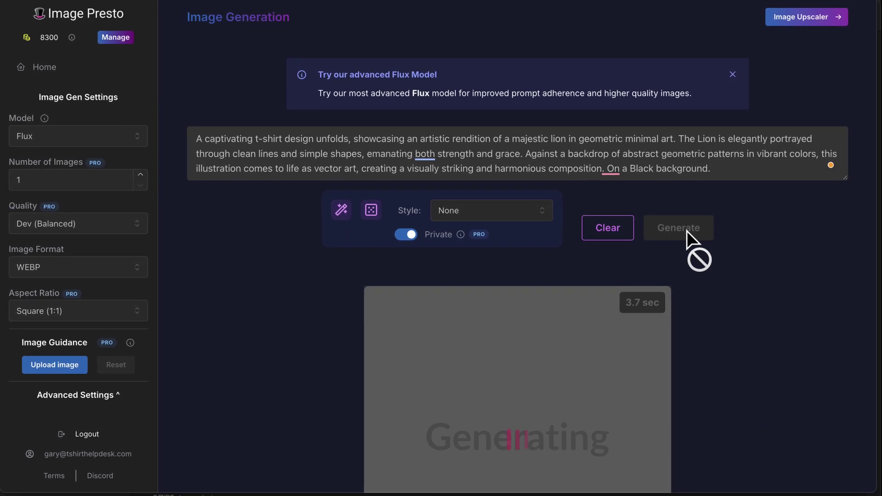
- Scroll the Canvas Editor down to Image History showing the new geometric lion
scroll(666, 216, "down", 3)
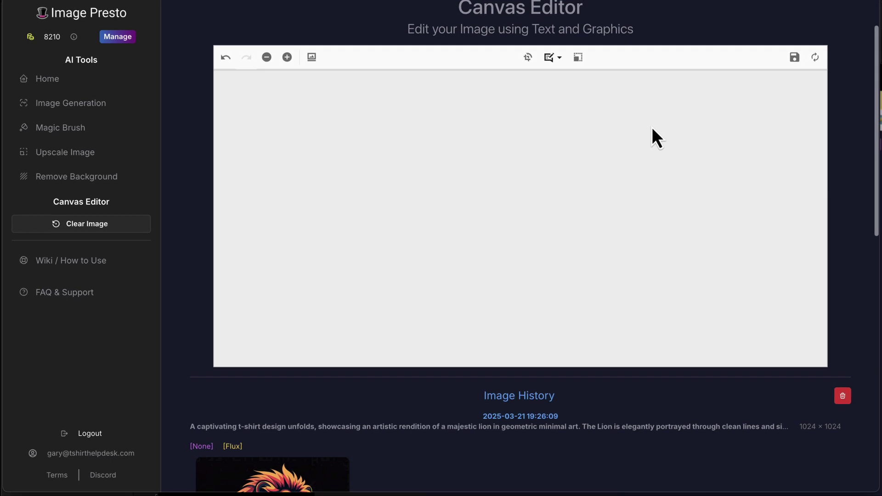
- Load the lion design into the canvas and add a text object at size 8
scroll(275, 401, "down", 13)
left_click(276, 443)
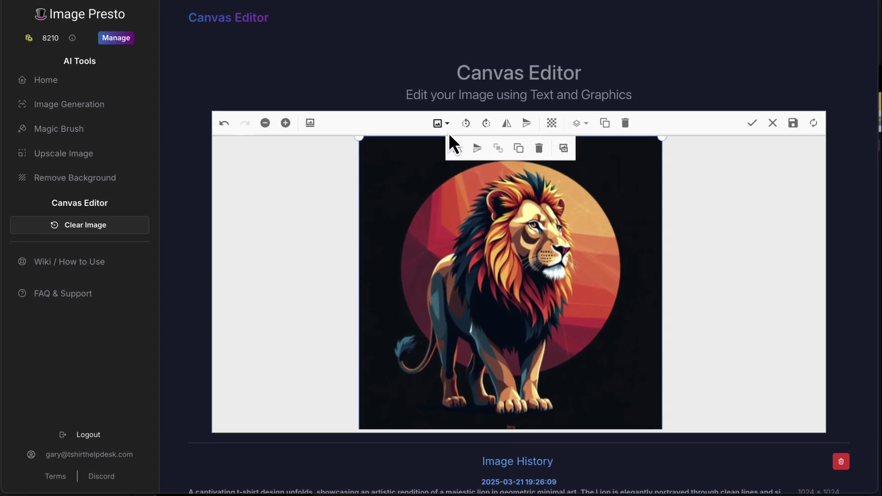
left_click(444, 124)
left_click(448, 271)
left_click(703, 270)
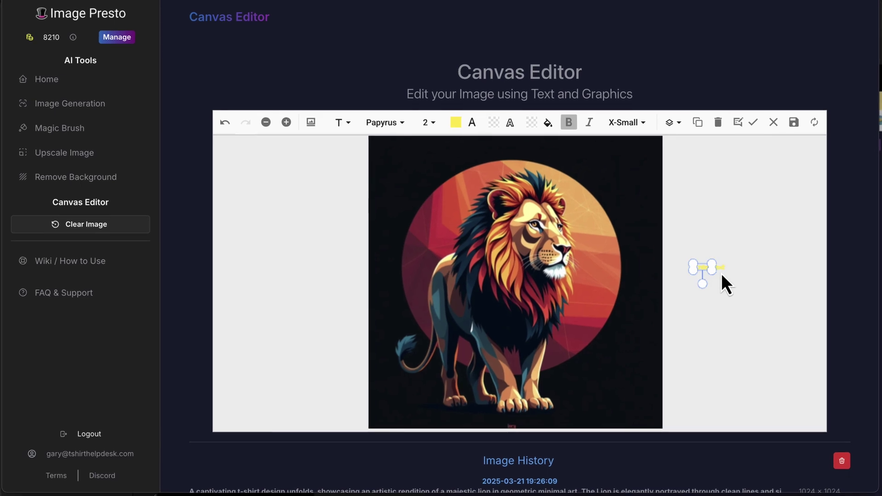
left_click(434, 125)
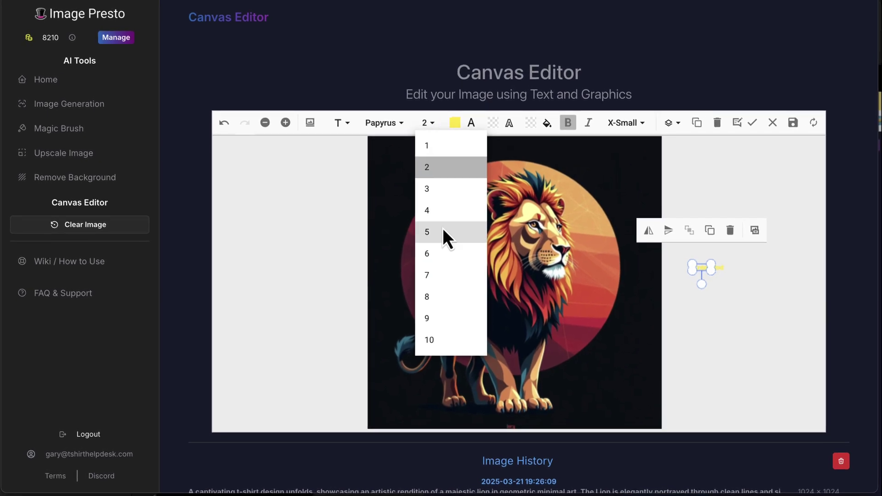
left_click(449, 299)
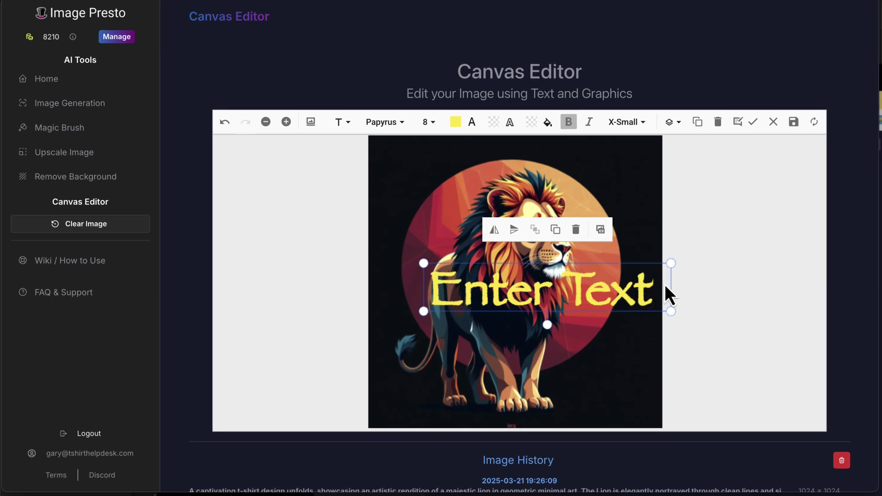
- Change the text to 'Pride', shrink it to size 4, and place it at the lion's lower right
left_click(637, 297)
key("BackSpace")
key("BackSpace")
key("BackSpace")
key("BackSpace")
key("BackSpace")
key("BackSpace")
key("BackSpace")
key("BackSpace")
key("BackSpace")
key("BackSpace")
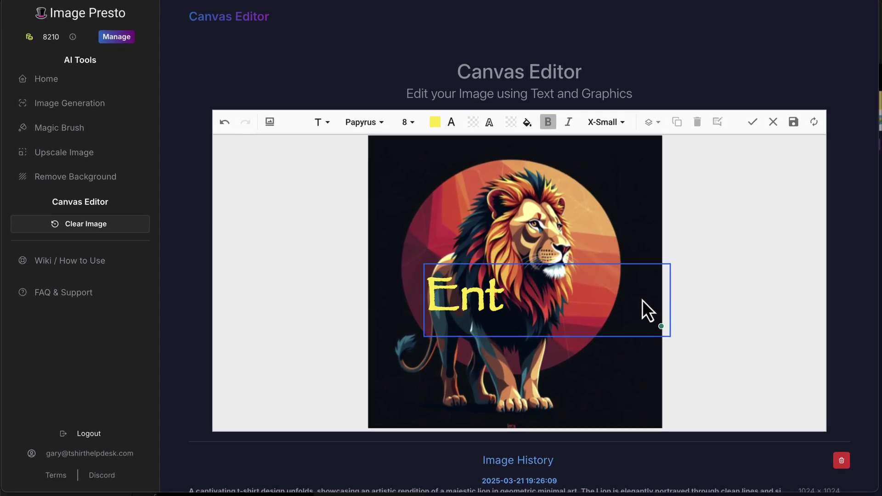
type("Pride")
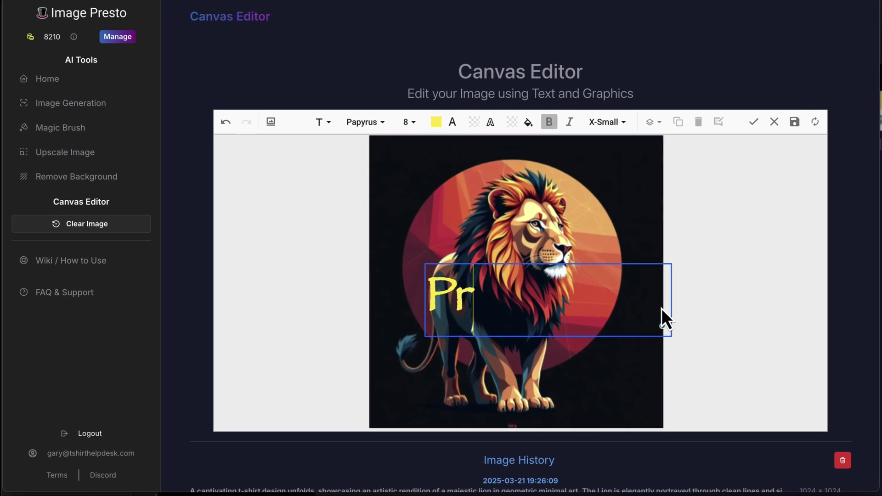
left_click(751, 330)
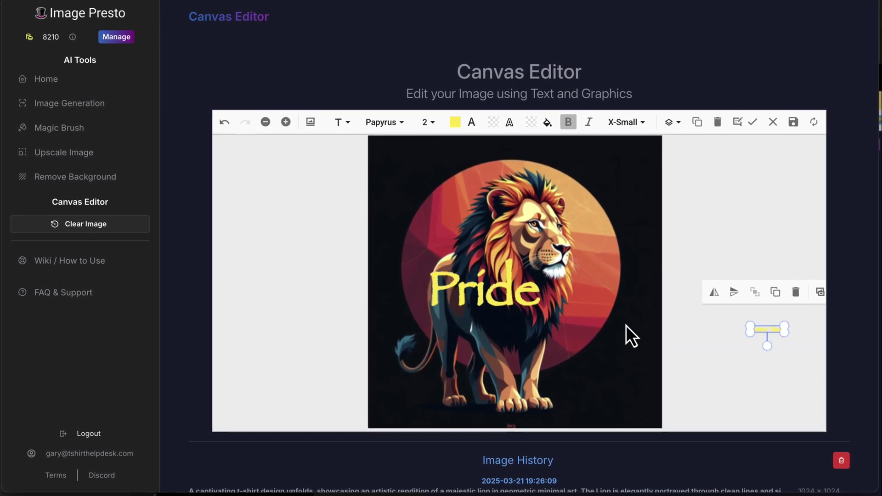
left_click_drag(535, 315, 632, 393)
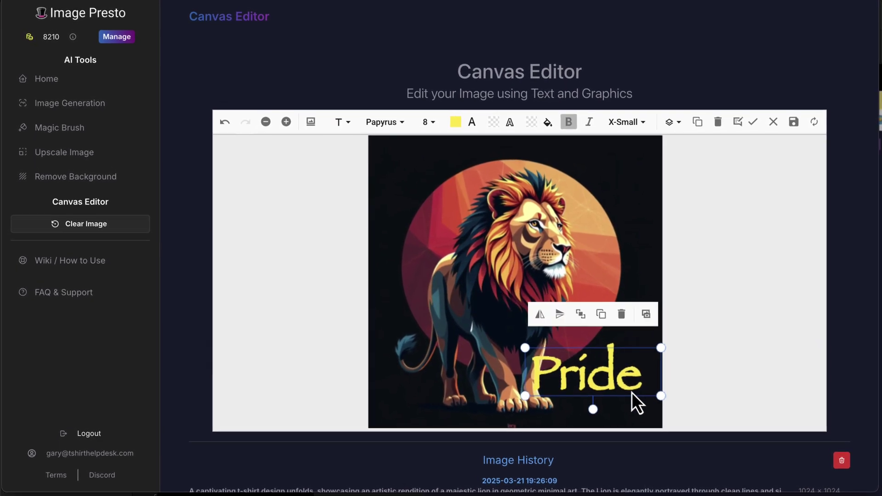
left_click(430, 122)
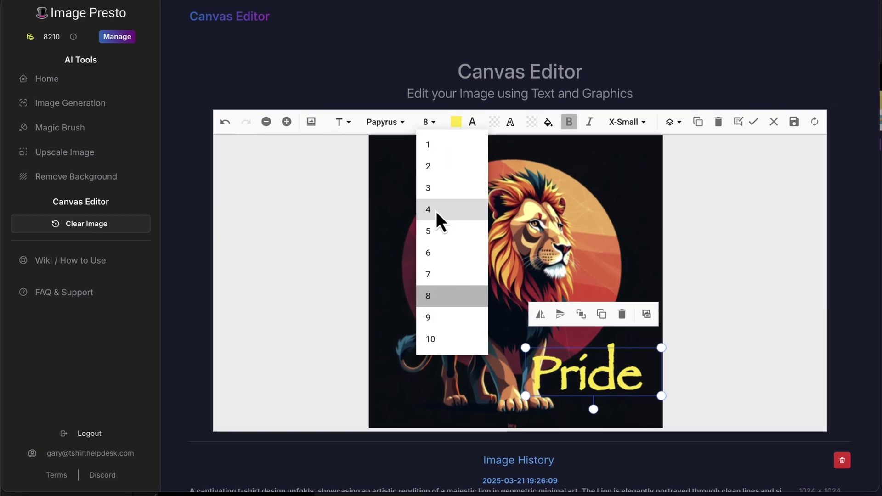
left_click(437, 211)
mouse_move(577, 367)
left_mouse_down()
mouse_move(596, 382)
mouse_move(599, 407)
mouse_move(584, 378)
left_mouse_up()
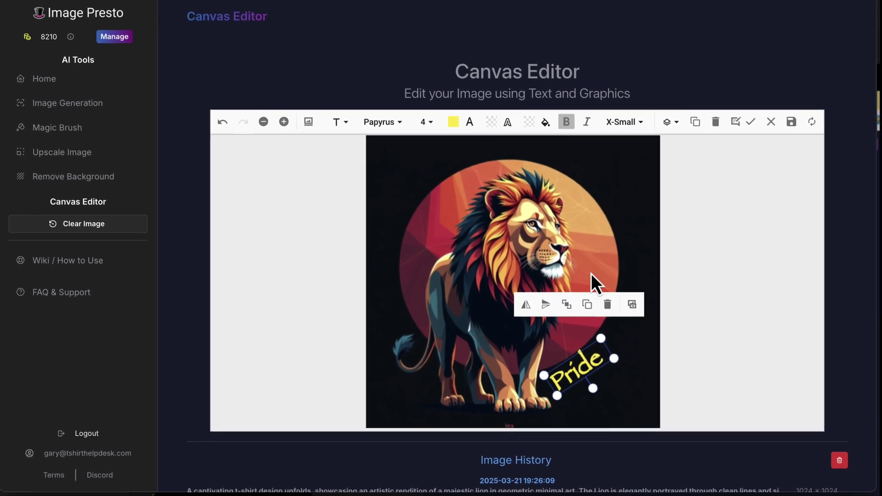
- Recolour the Pride text crimson, then a darker crimson shade
left_click(472, 119)
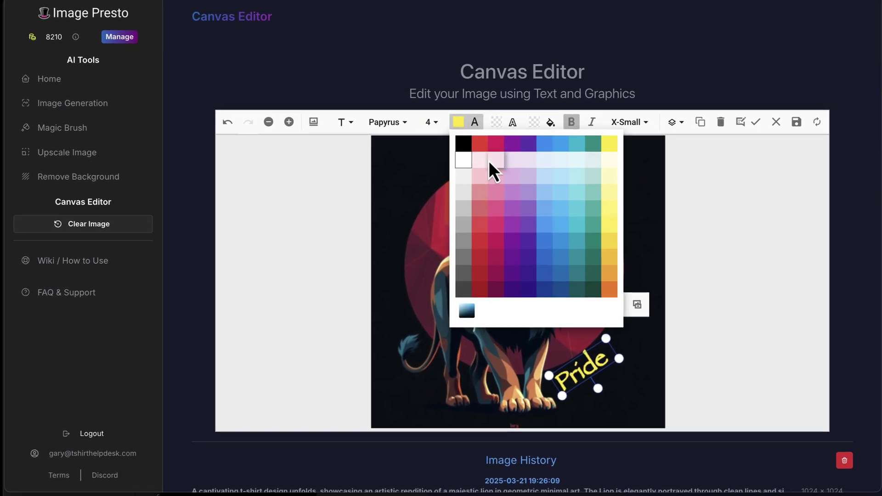
left_click(490, 146)
left_click(472, 122)
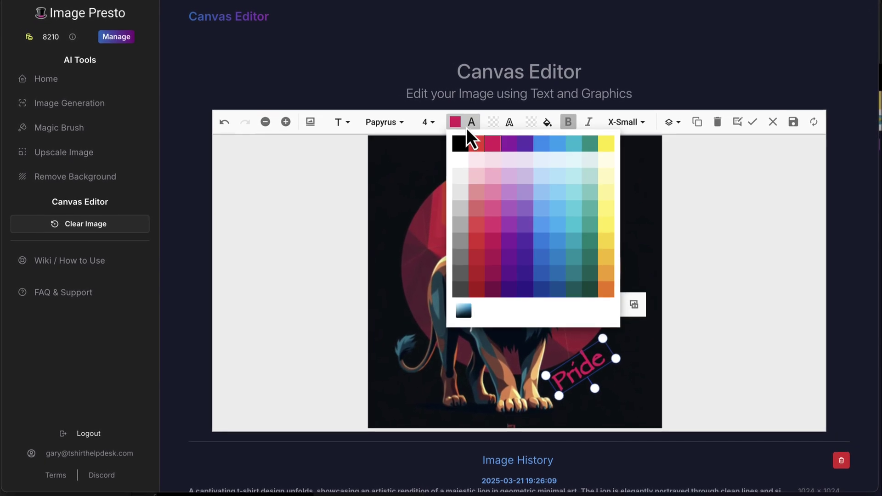
left_click(494, 255)
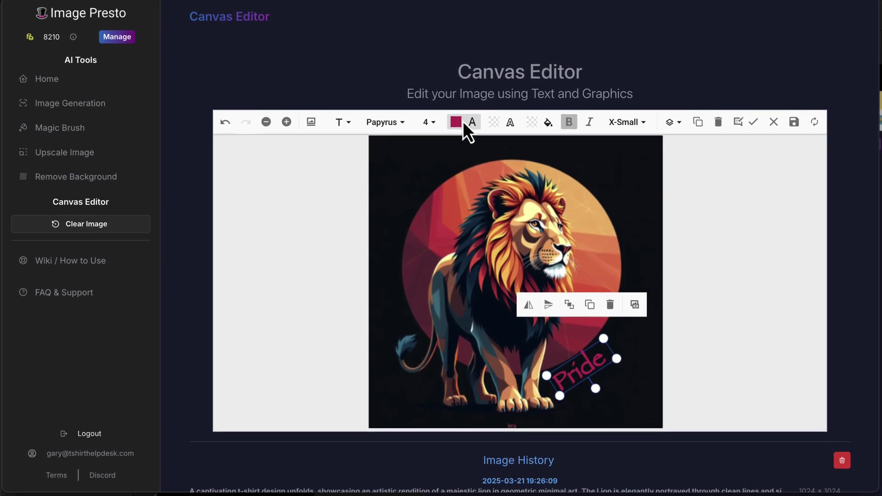
double_click(561, 148)
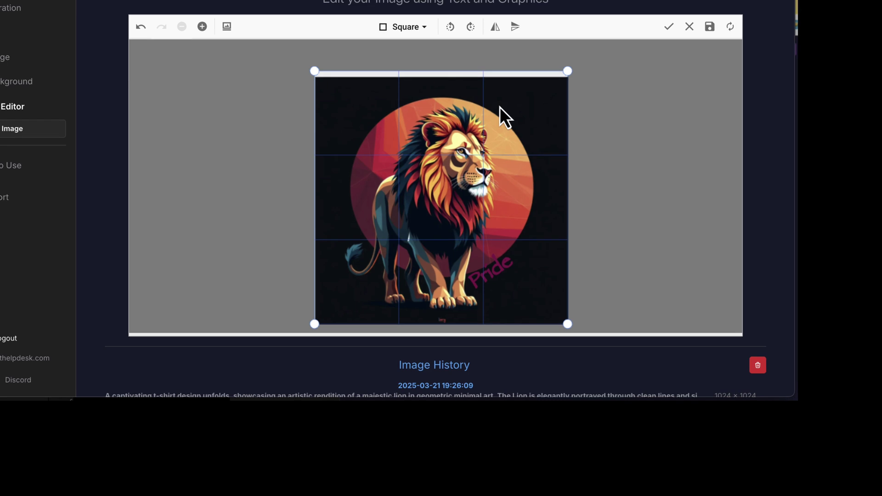
- Pull the crop in from the lower right, top left and right edge, apply it, and bring up save options
left_click_drag(567, 81, 549, 288)
left_click_drag(317, 86, 336, 121)
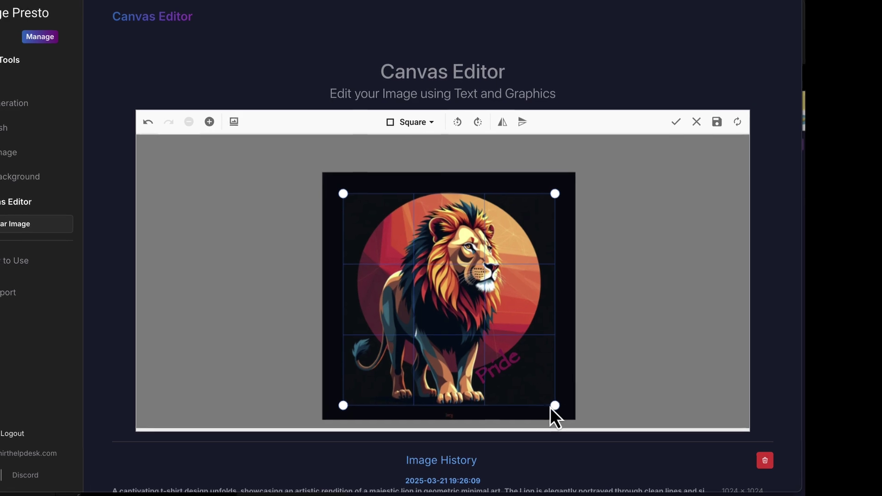
left_click_drag(554, 197, 541, 196)
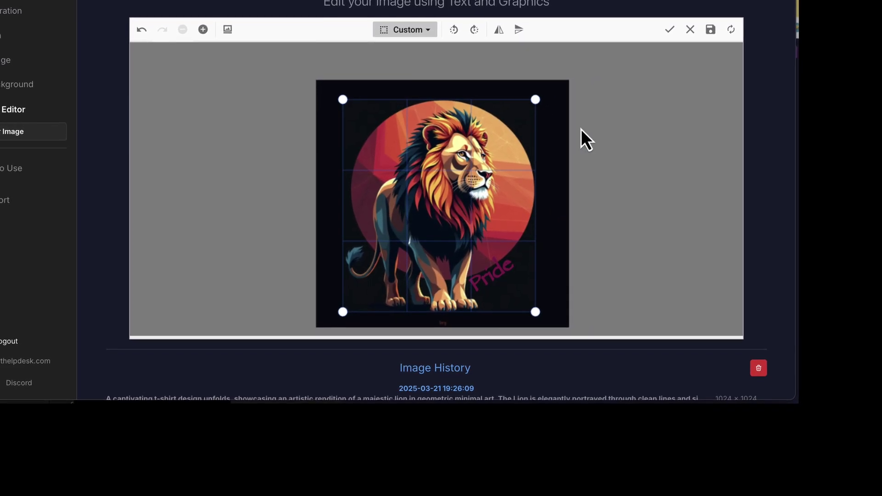
left_click(671, 28)
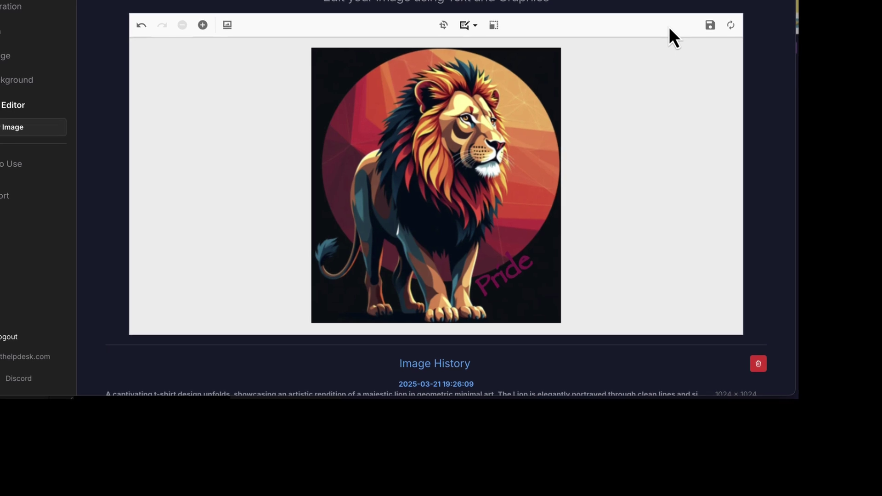
scroll(626, 152, "down", 1)
left_click(705, 19)
- Clear the default save name, then copy the gray t-shirt flat-lay prompt into Image Presto's prompt box
key("BackSpace")
key("BackSpace")
key("BackSpace")
key("BackSpace")
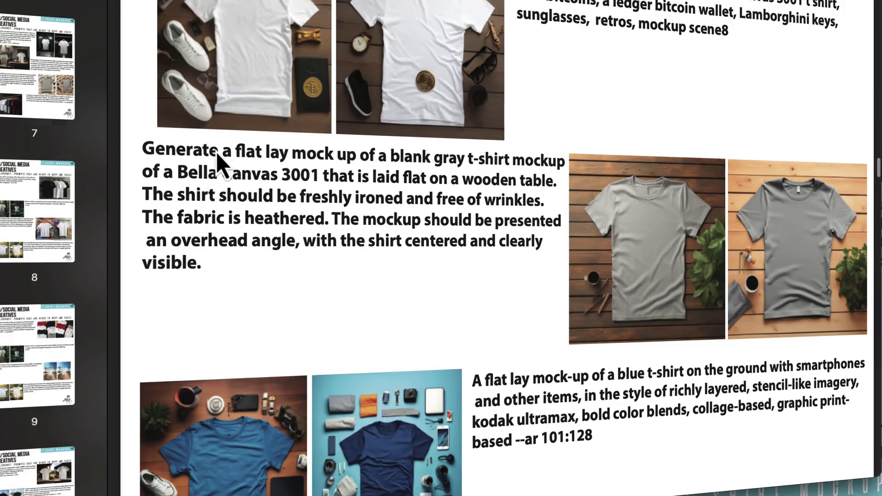
left_click_drag(146, 149, 571, 351)
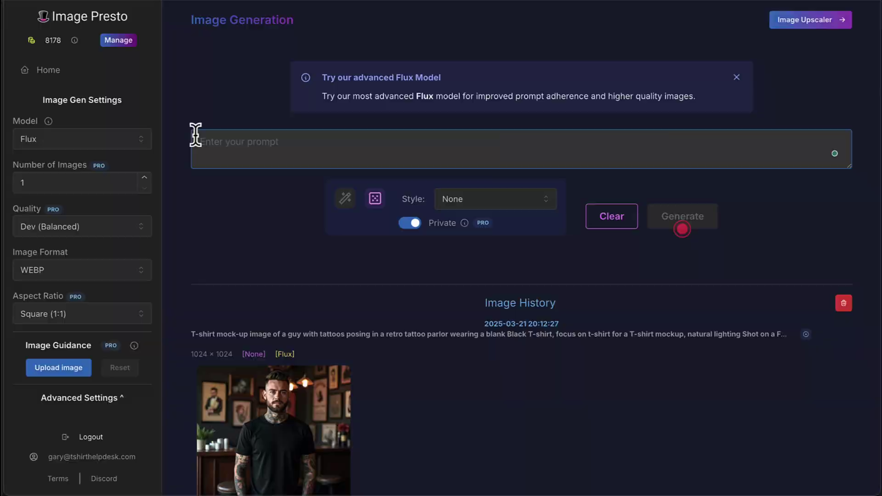
type("Generate a flat lay mock up of a blank gray t-shirt mockup of a Bella Canvas 3001 that is laid flat on a wooden table. The shirt should be freshly ironed and free of wrinkles. The fabric is heathered. The mockup should be presented an overhead angle, with the shirt centered and clearly visible. A flat lay mock")
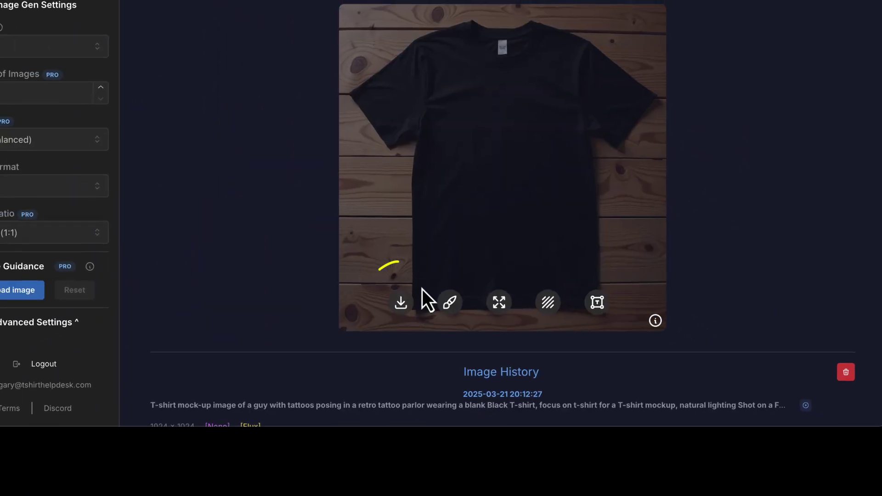
- Download the black t-shirt flat-lay mockup and go to the Canvas Editor
left_click(324, 368)
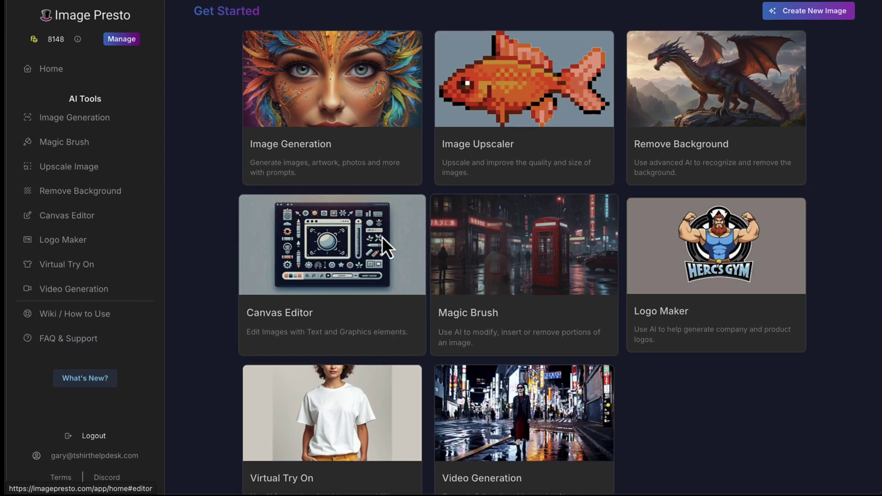
left_click(382, 236)
- Load the black t-shirt, add lionp_pride.jpg, move it up onto the chest, and start a PNG save
scroll(487, 214, "down", 5)
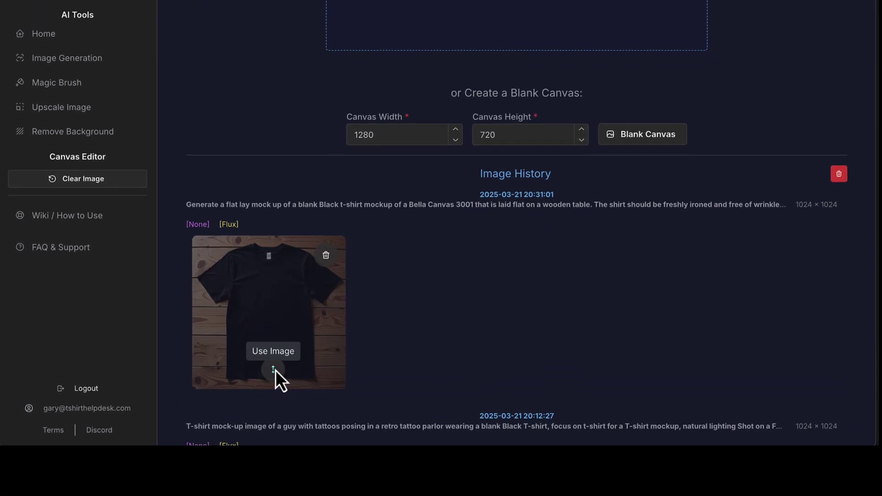
left_click(275, 371)
left_click(444, 127)
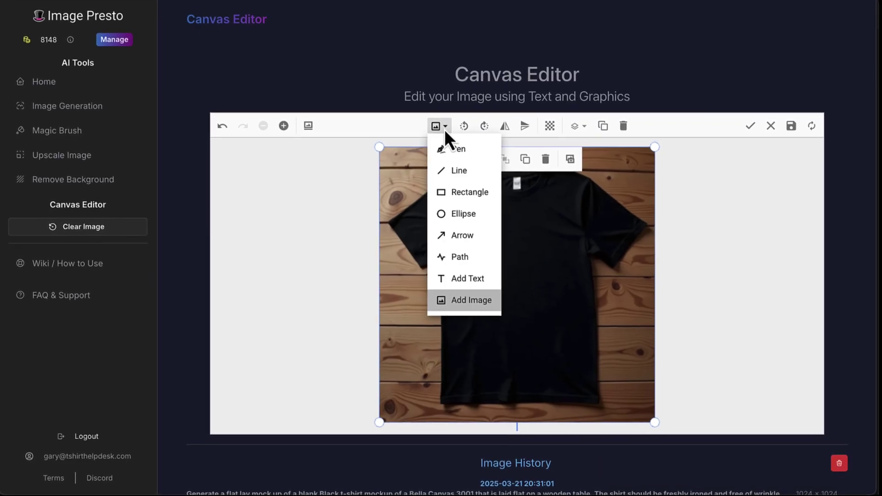
left_click(485, 300)
left_click(646, 322)
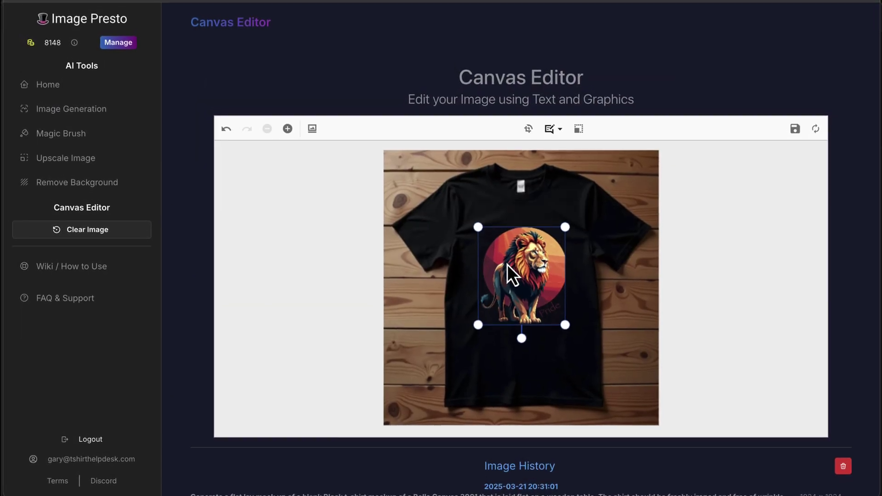
left_click_drag(507, 264, 504, 251)
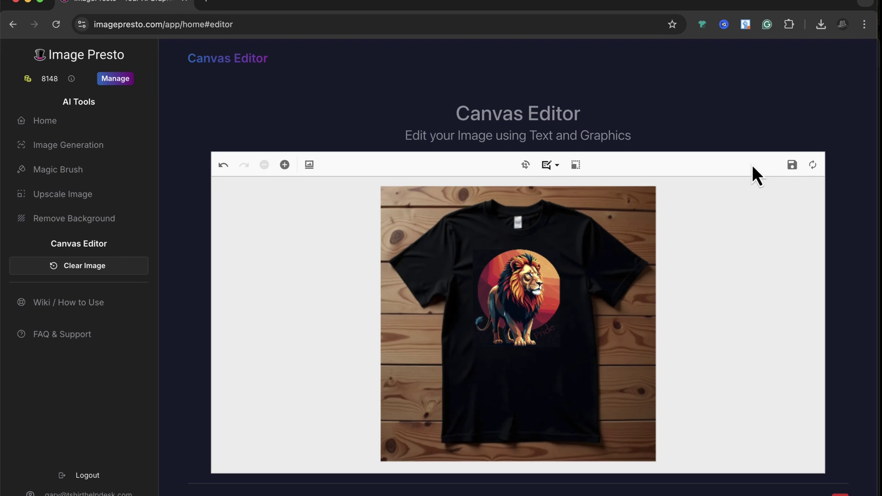
left_click(794, 166)
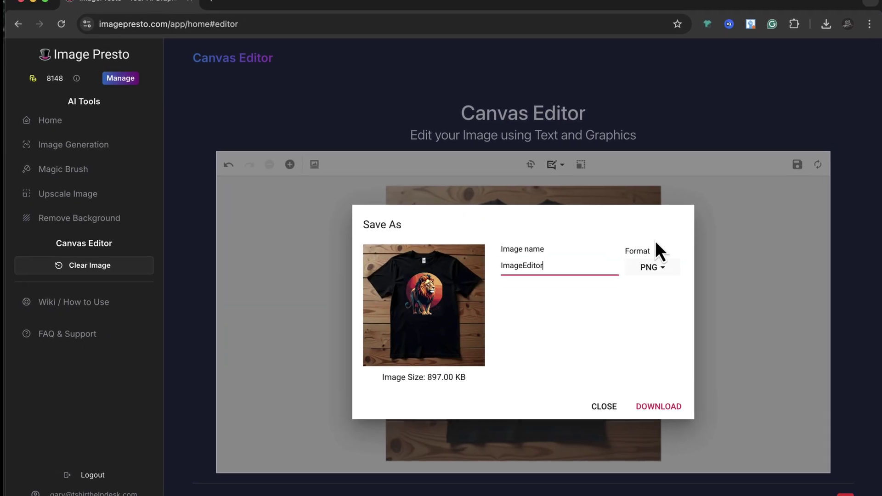
key("BackSpace")
key("BackSpace")
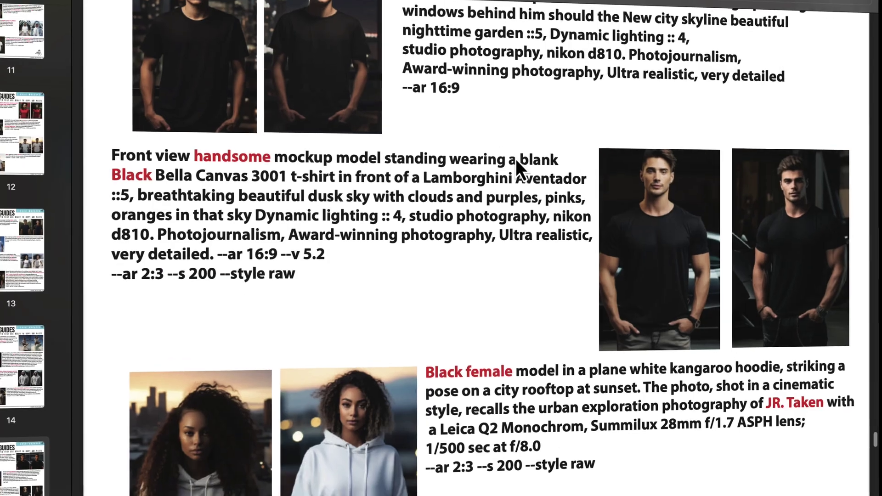
- Scroll the guide to the retro tattoo parlor black T-shirt prompt and select it
scroll(516, 159, "down", 15)
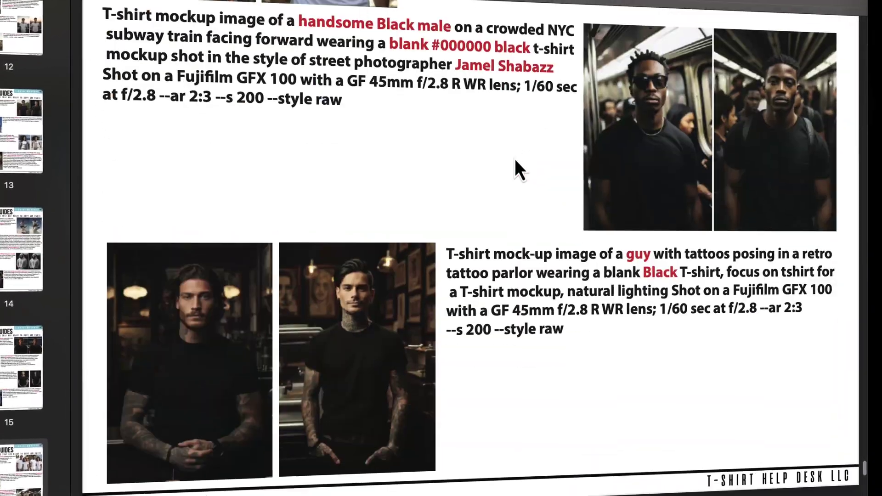
scroll(514, 158, "down", 5)
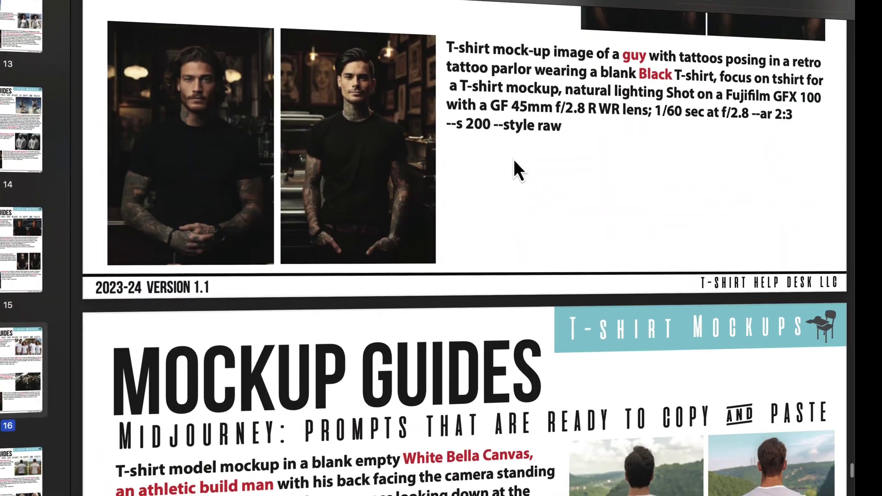
scroll(514, 159, "up", 2)
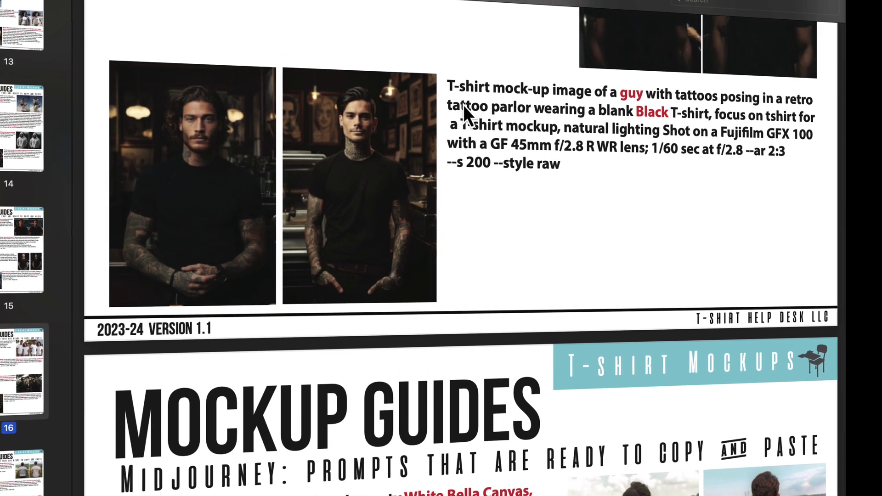
left_click_drag(450, 85, 764, 242)
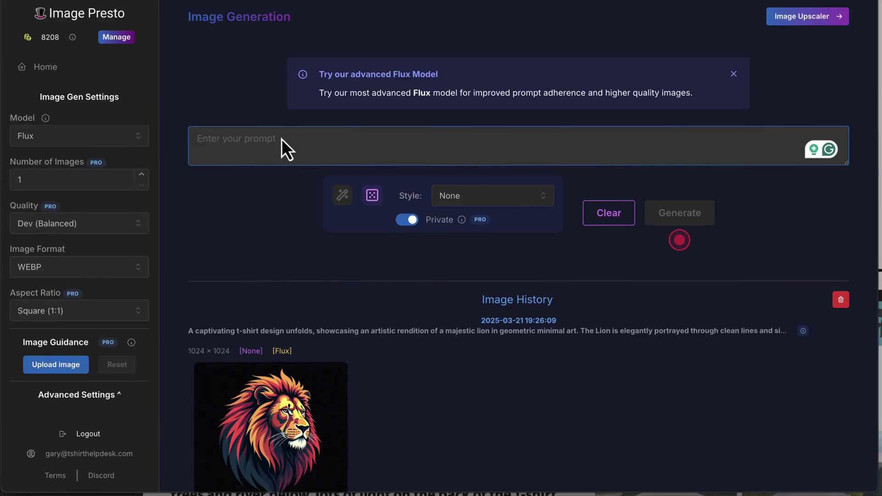
- Paste the tattoo parlor prompt, drop the '--s 200 --style raw' flags, hyphenate 't-shirt', and generate
type("T-shirt mock-up image of a guy with tattoos posing in a retro tattoo parlor wearing a blank Black T-shirt, focus on tshirt for a T-shirt mockup, natural lighting Shot on a Fujifilm GFX 100 with a GF 45mm f/2.8 R WR lens; 1/60 sec at f/2.8 --s 200 --style raw")
left_click_drag(648, 153, 568, 160)
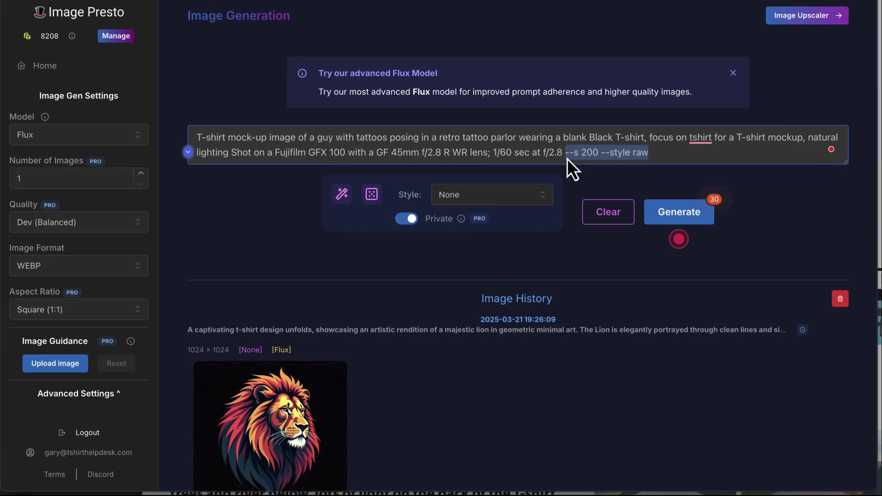
key("BackSpace")
left_click(693, 144)
type("-")
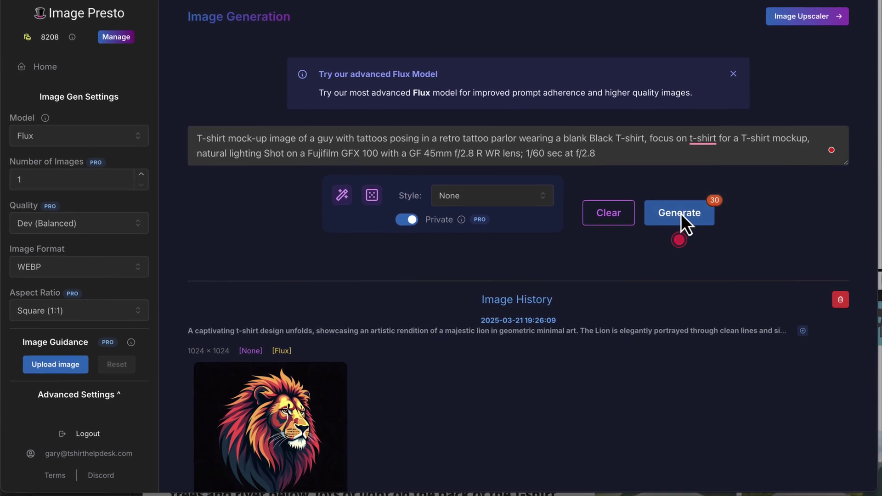
left_click(681, 214)
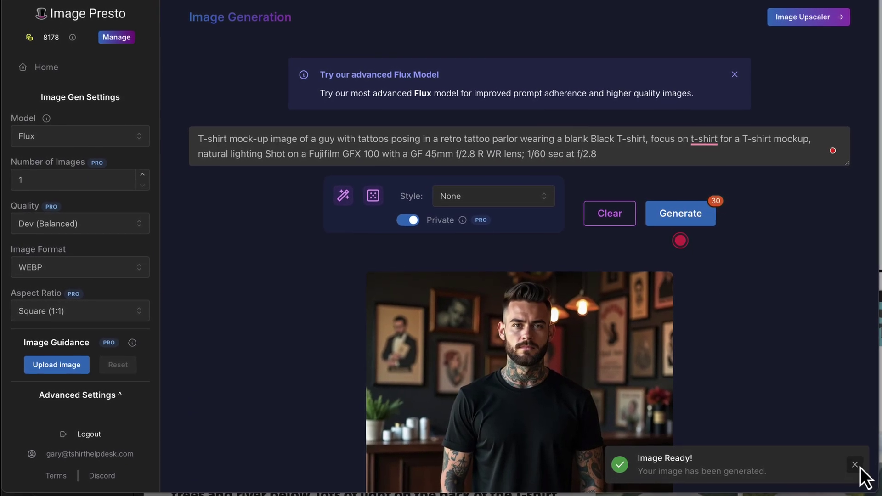
- Dismiss the Image Ready notice and download the tattooed model photo
left_click(856, 465)
scroll(816, 416, "down", 3)
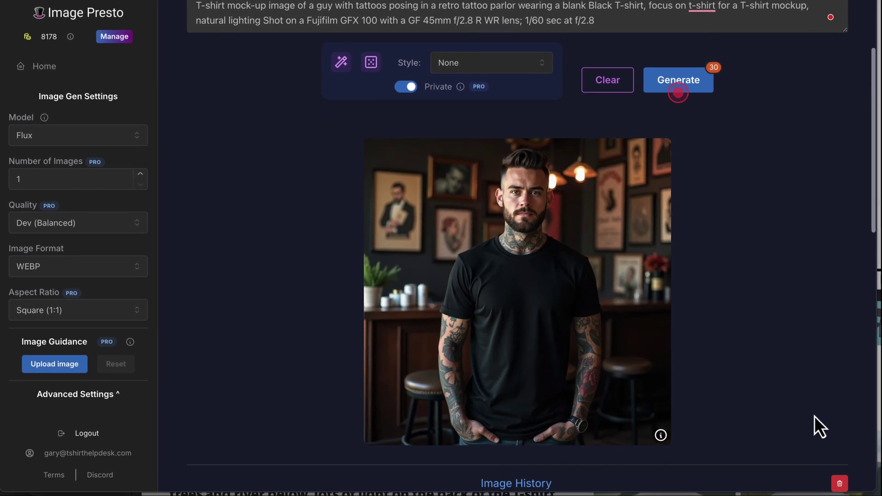
scroll(814, 415, "down", 1)
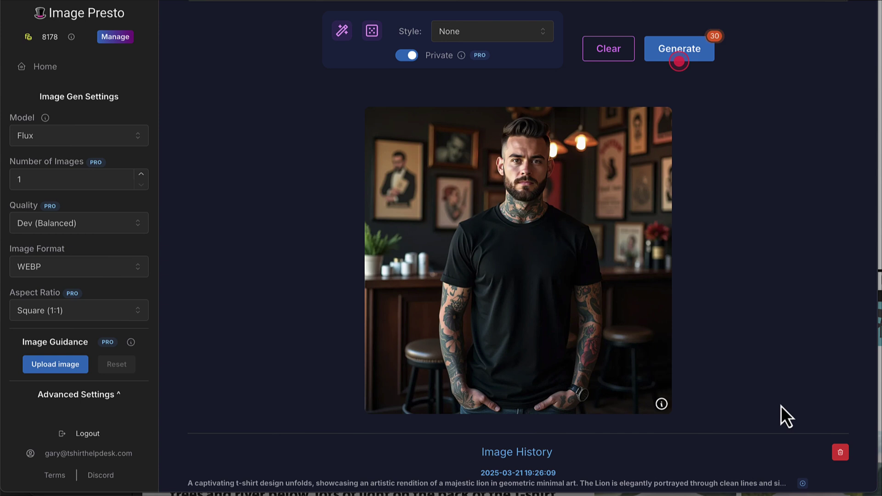
scroll(777, 397, "down", 2)
scroll(779, 396, "up", 2)
mouse_move(610, 361)
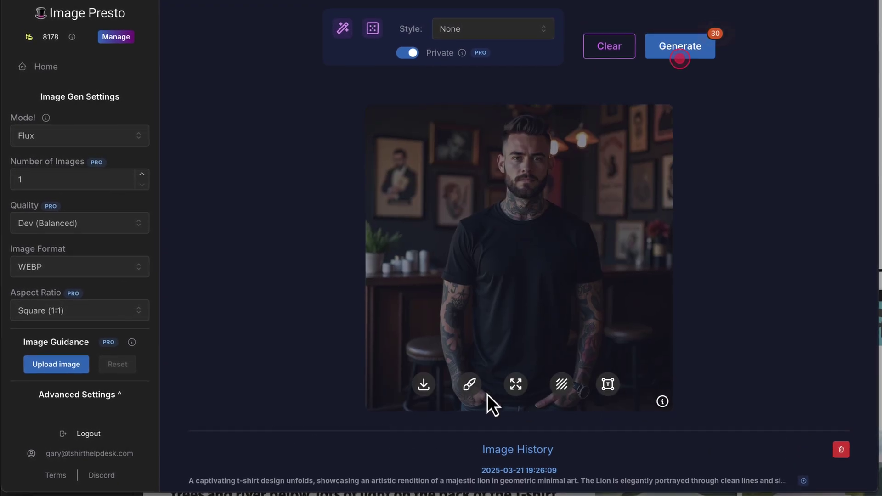
left_click(425, 389)
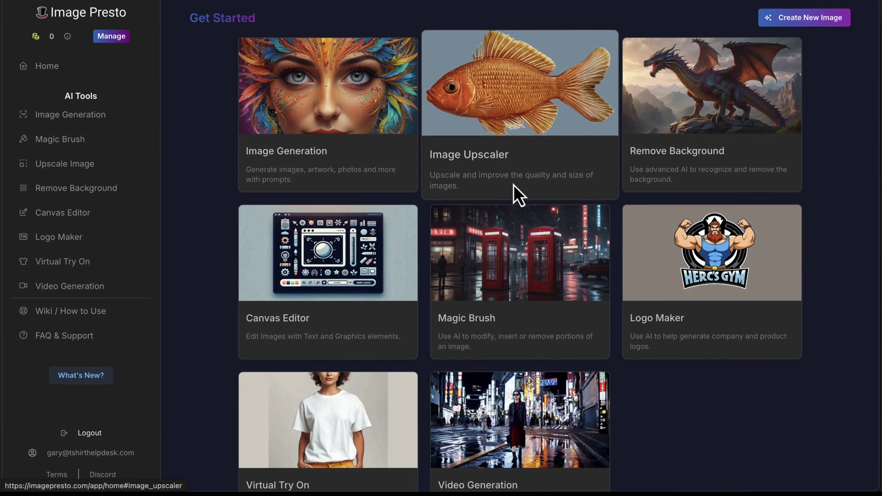
scroll(513, 184, "down", 2)
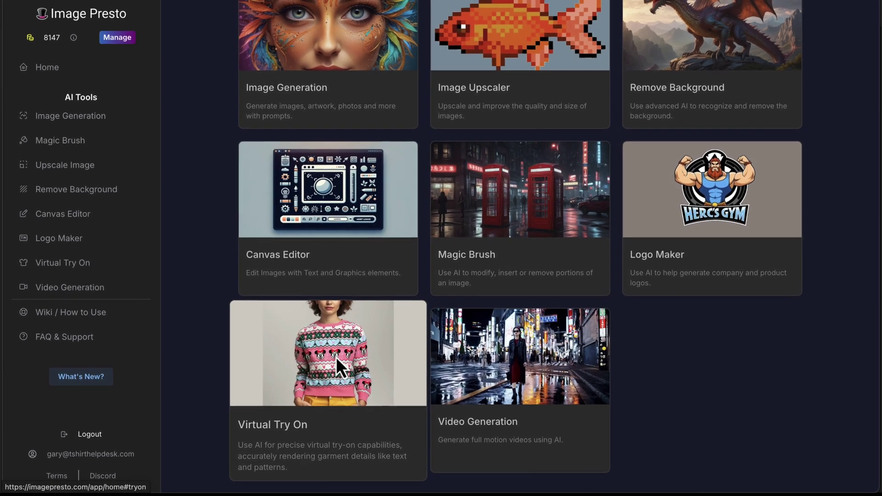
- Open Virtual Try On and load lion tee.png as the garment image
left_click(335, 357)
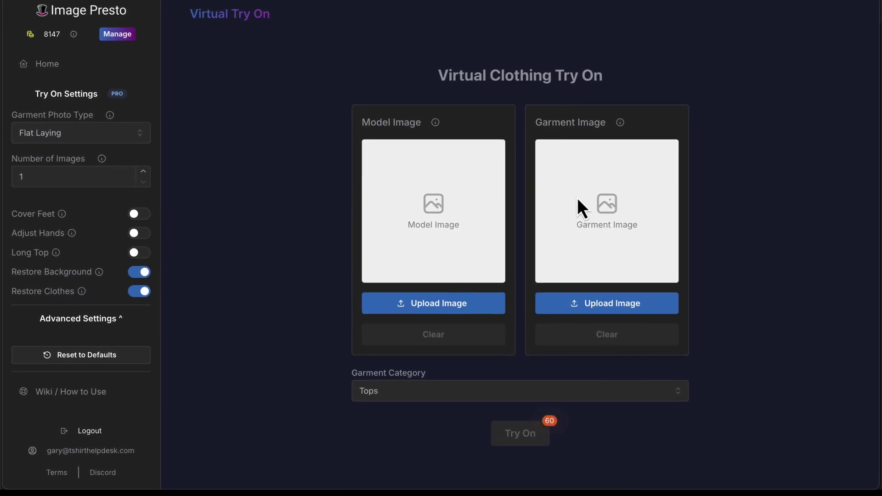
left_click(625, 305)
left_click(646, 327)
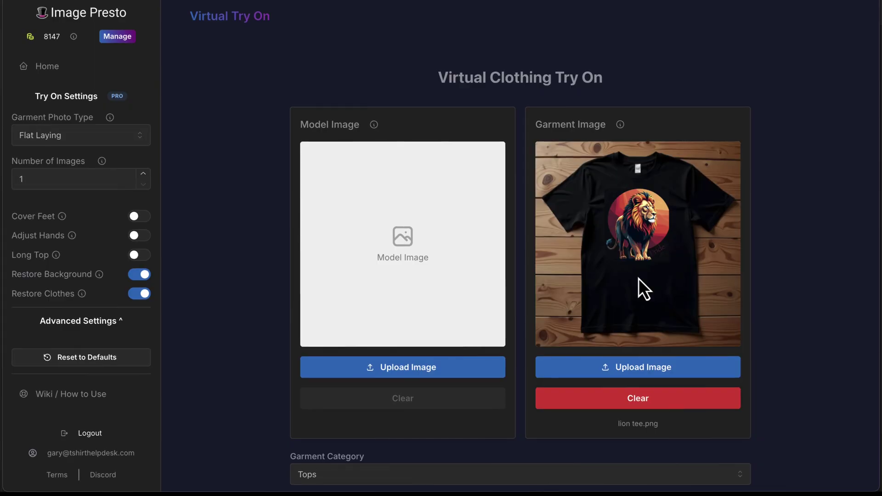
scroll(643, 292, "down", 2)
scroll(644, 292, "down", 3)
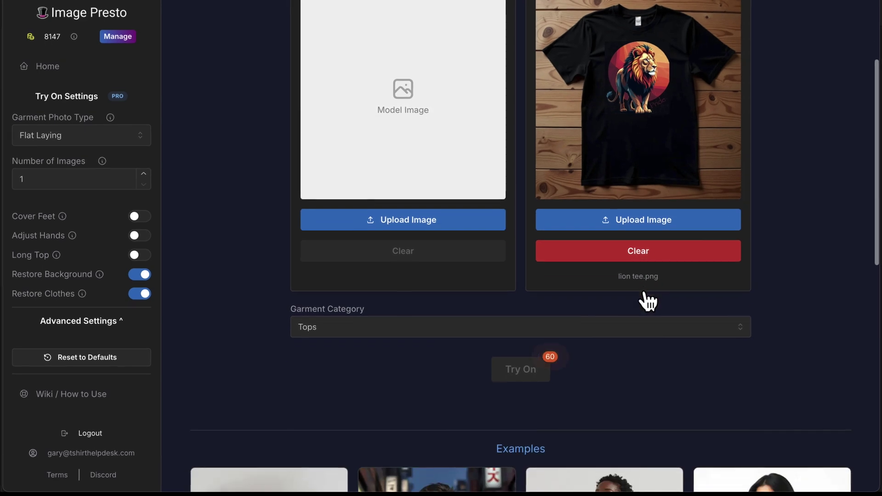
scroll(645, 293, "down", 1)
- Keep Tops and Flat Laying, then upload the tattooed man photo as the model image
left_click(715, 304)
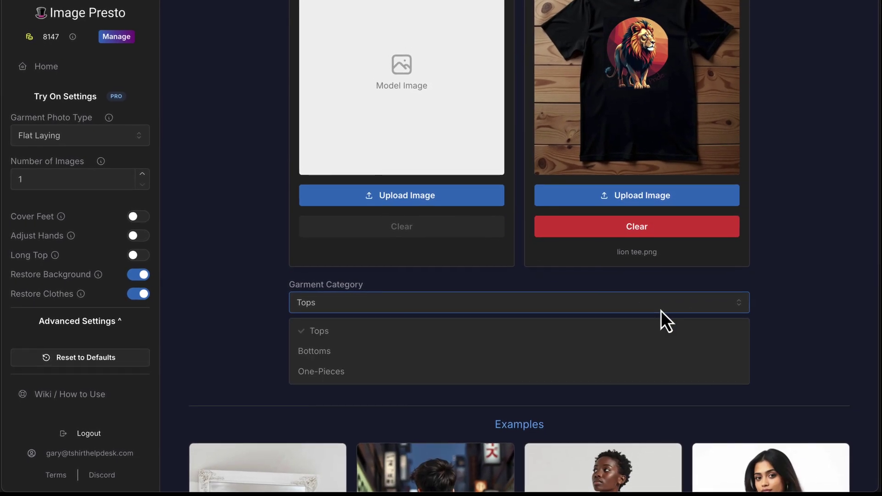
left_click(583, 335)
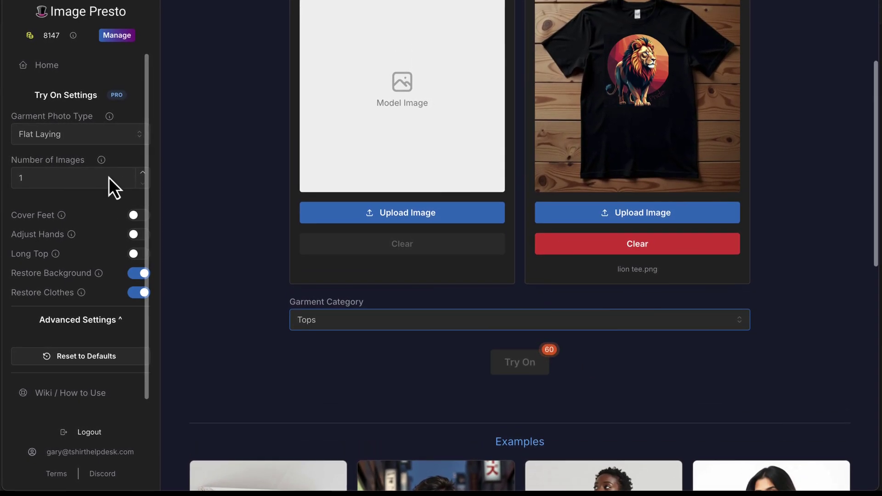
left_click(136, 137)
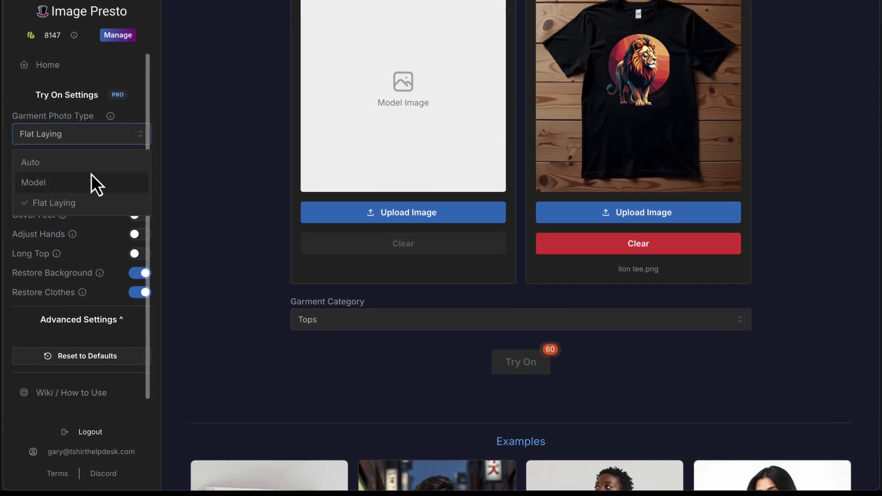
left_click(124, 133)
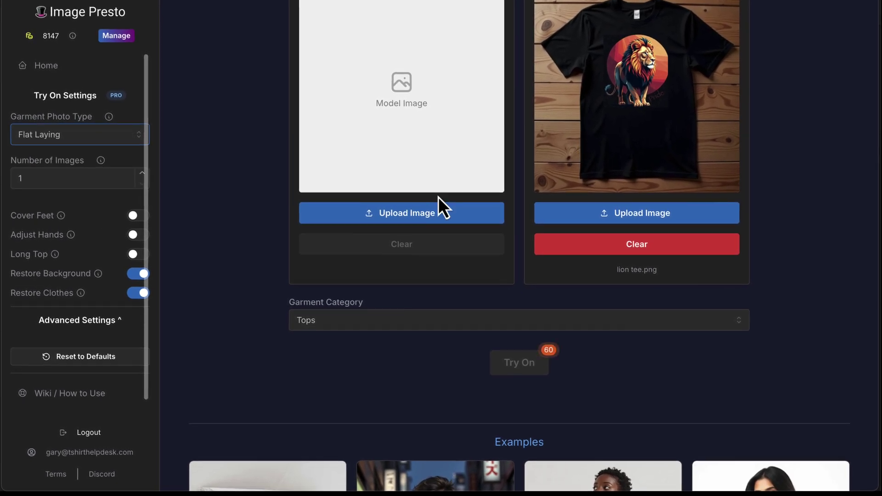
left_click(438, 214)
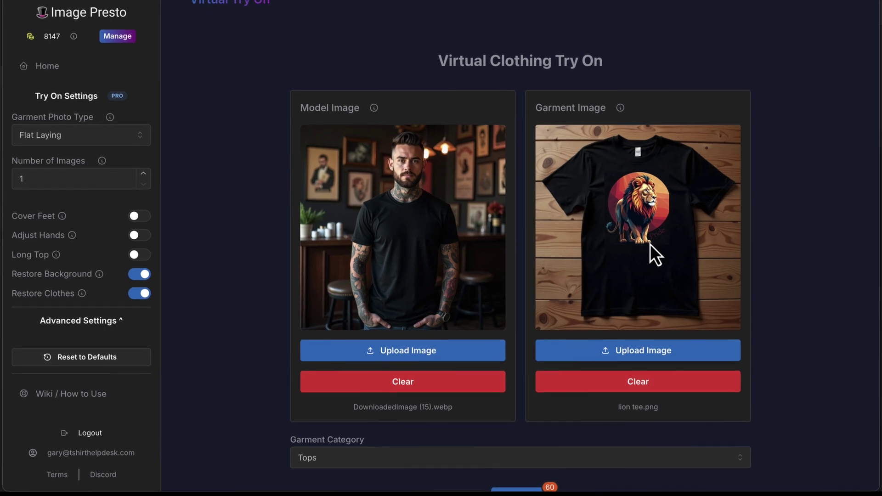
- Run the try-on to dress the tattooed model in the lion tee
scroll(506, 440, "down", 2)
left_click(510, 439)
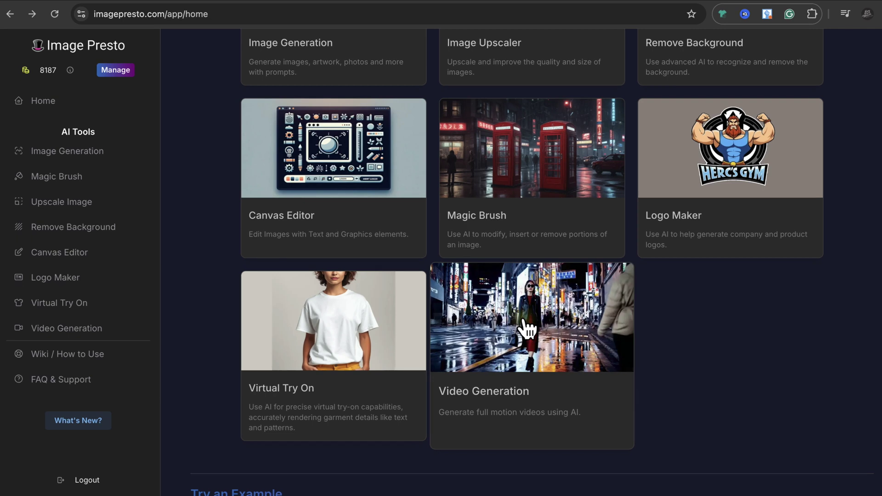
- Open Video Generation, set to Kling 1.6, 5 seconds, Standard, Portrait 9:16
left_click(524, 321)
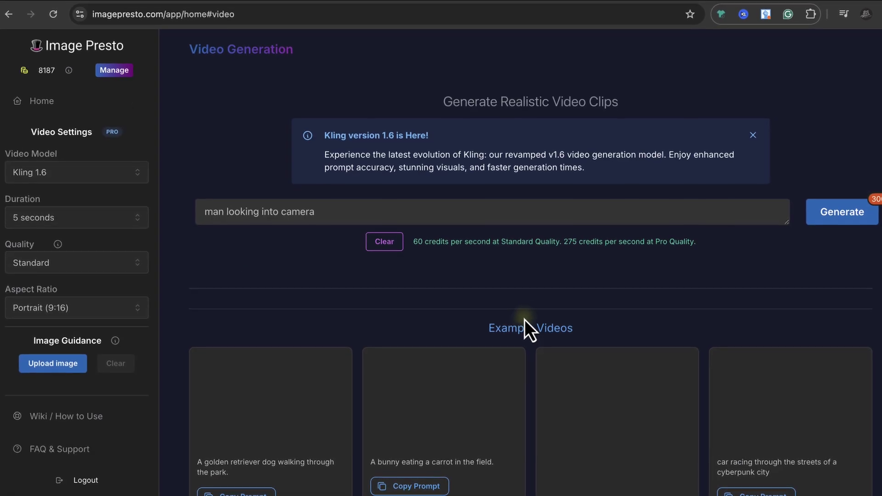
scroll(497, 308, "down", 2)
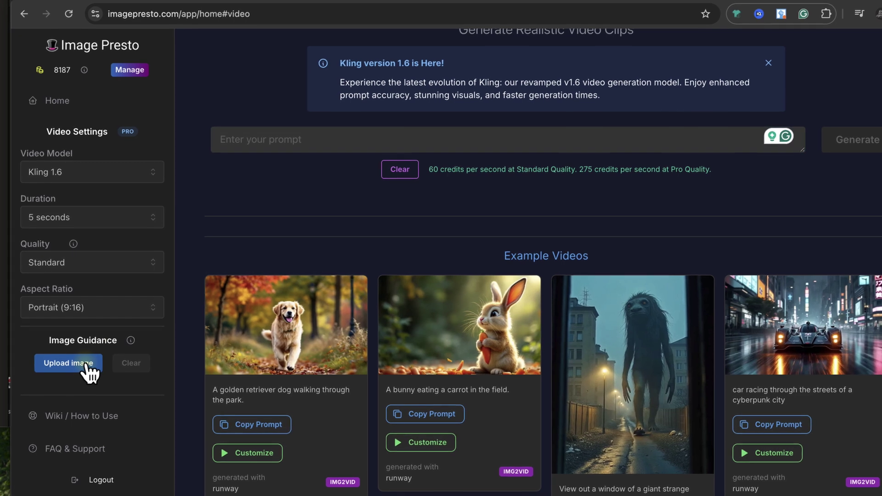
- Generate a clip from image1.png prompted 'the man takes his hands out of his pocket and walks towards the camera'
left_click(98, 362)
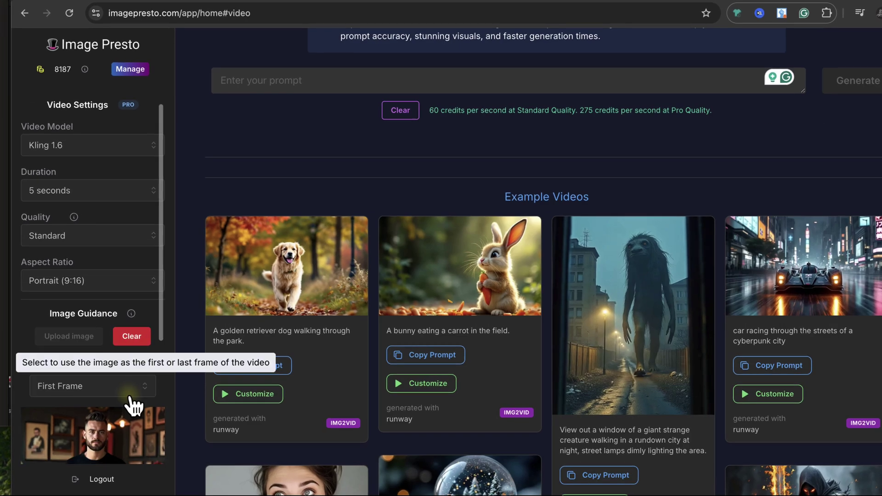
scroll(88, 354, "down", 3)
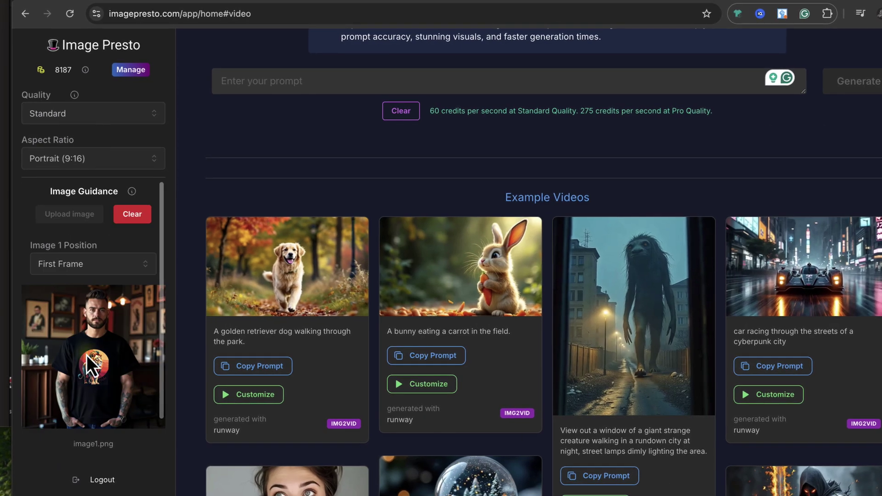
scroll(248, 173, "up", 3)
left_click(251, 178)
type("the man takes ")
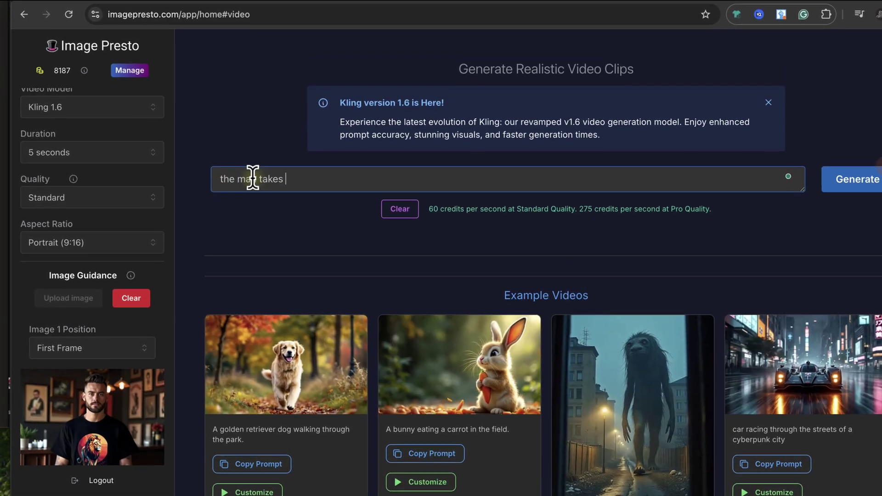
type("his hands out of his p")
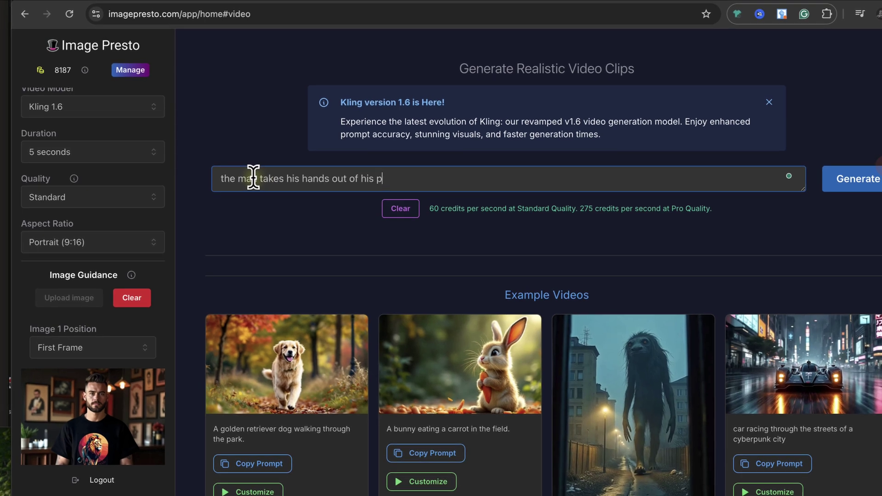
type("ocket and walks towards the camera")
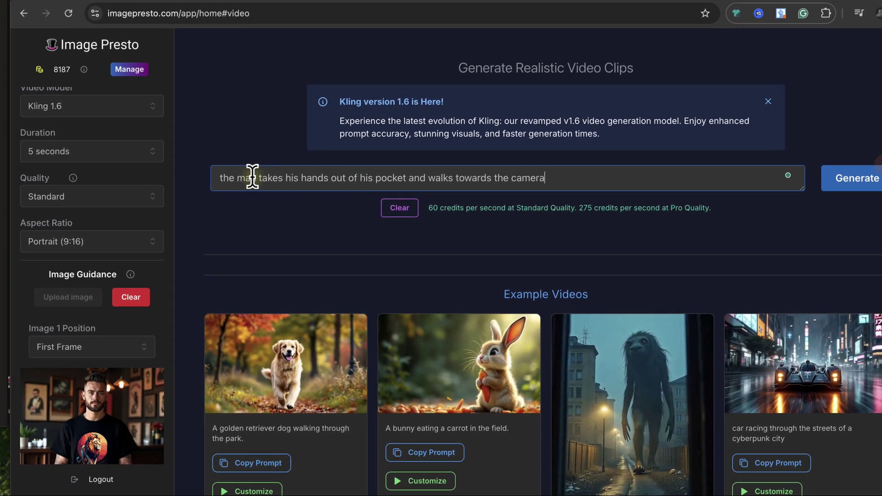
scroll(42, 366, "down", 5)
scroll(574, 244, "up", 1)
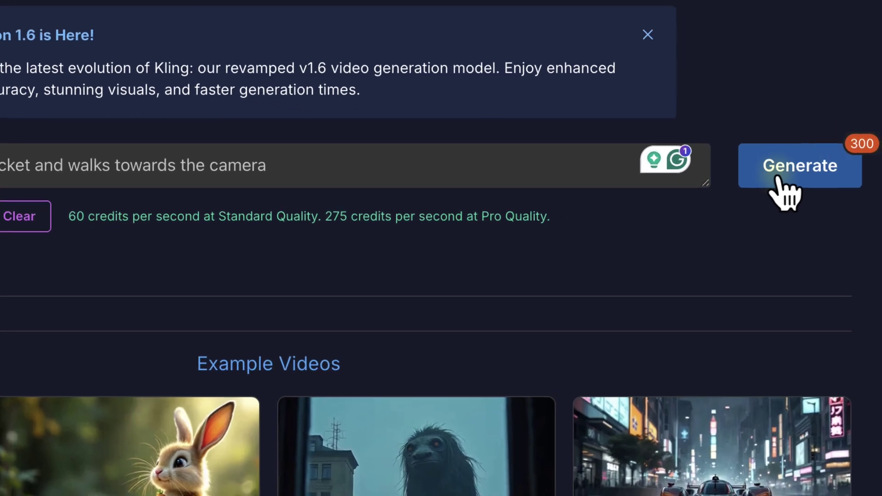
left_click(844, 192)
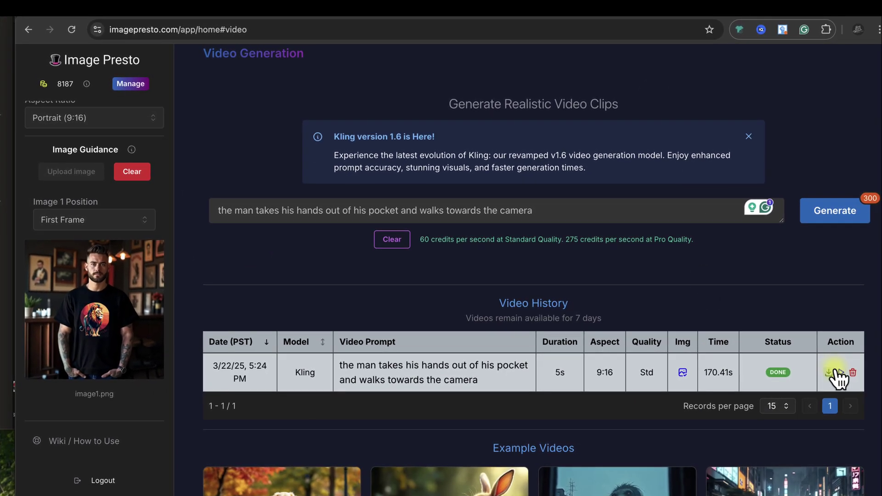
- Play the finished 5s Kling clip from its Video History row
left_click(841, 371)
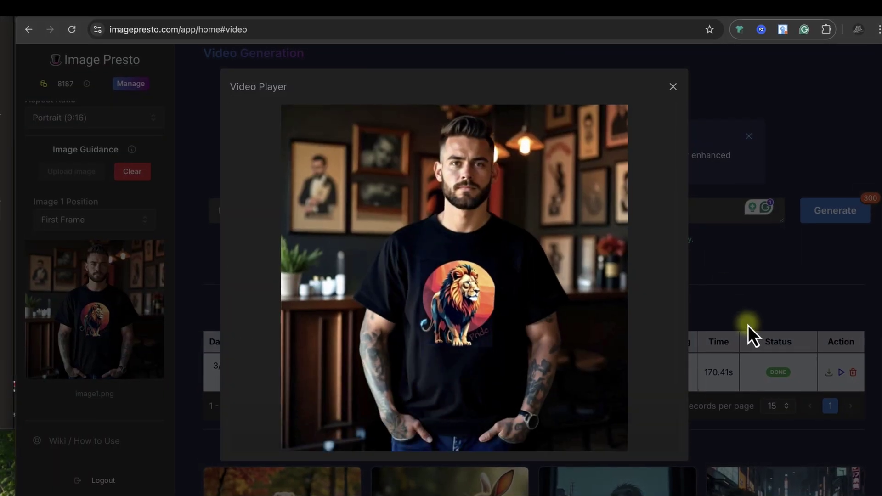